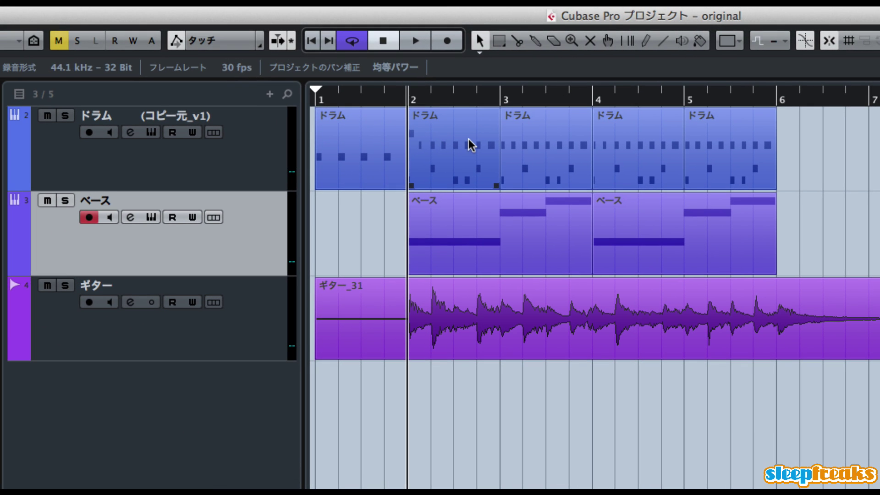
Copy the drum (ドラム) event at bar 2 to the clipboard
left_click(269, 178)
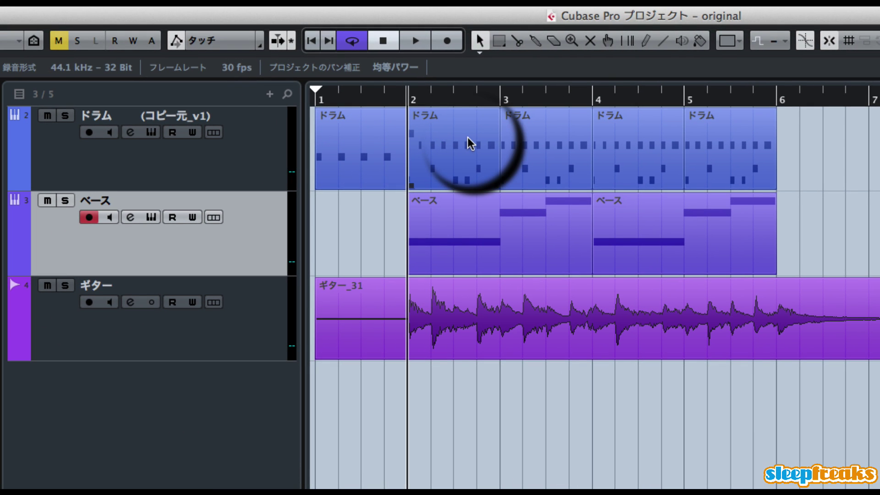
left_click(448, 144)
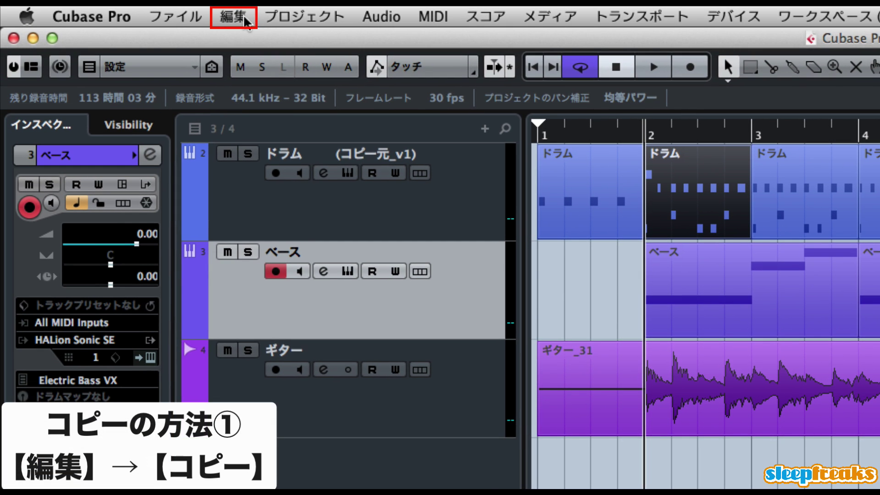
left_click(245, 20)
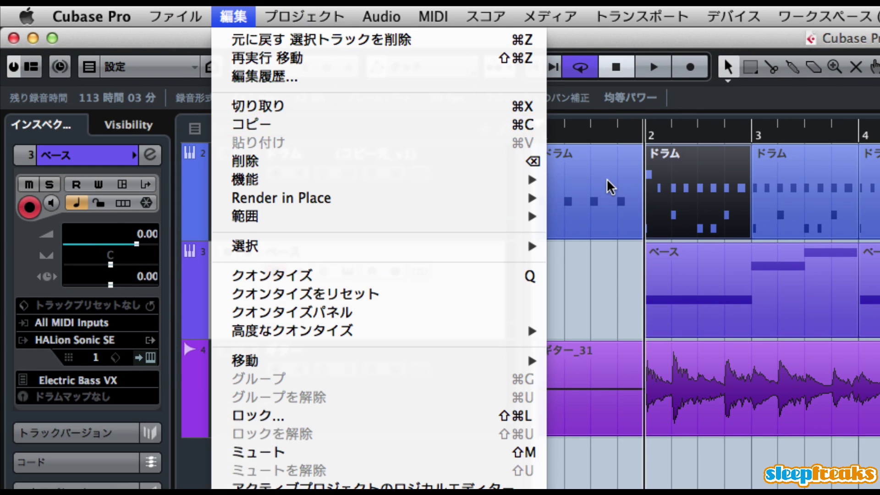
left_click(703, 150)
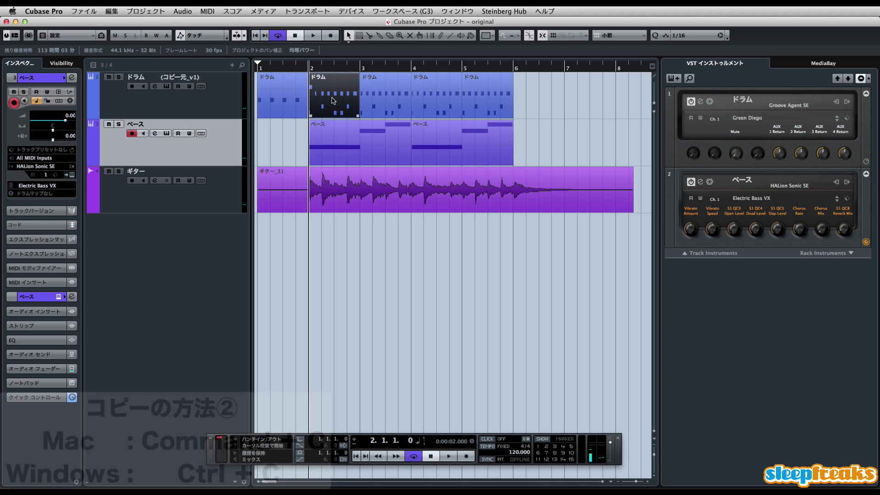
Paste the copied event onto the ドラム track at bar 7
left_click(234, 94)
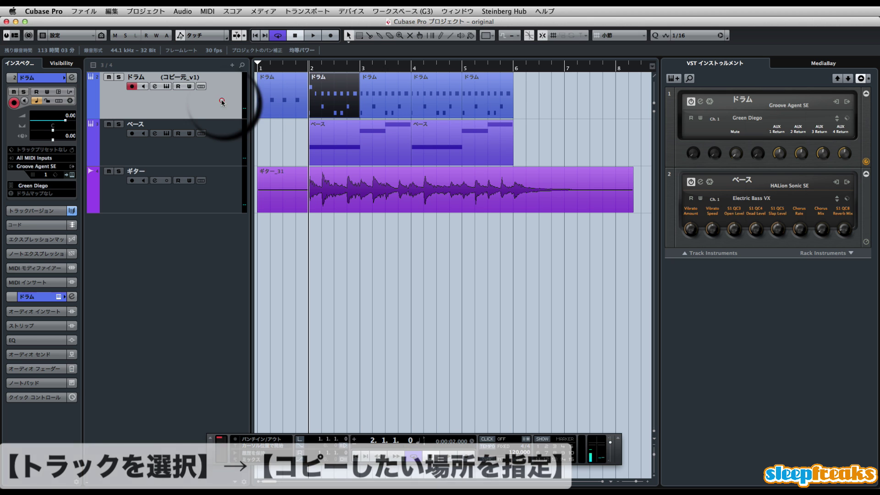
left_click(566, 68)
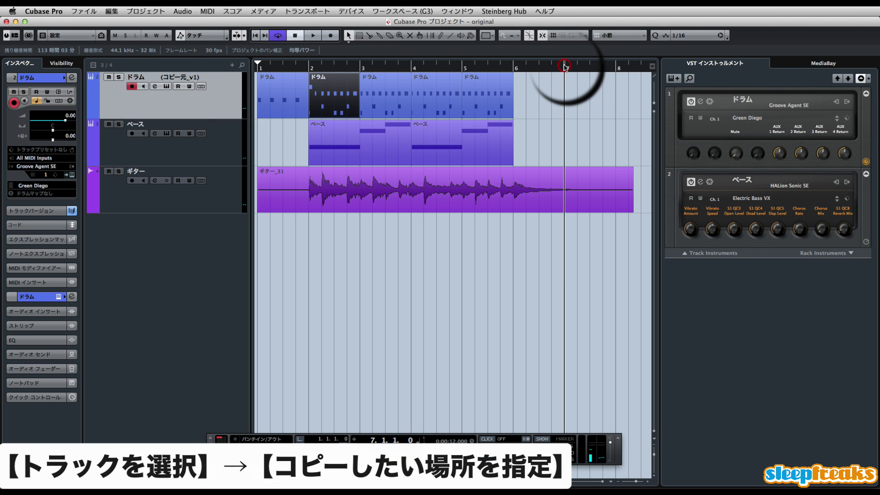
left_click(112, 11)
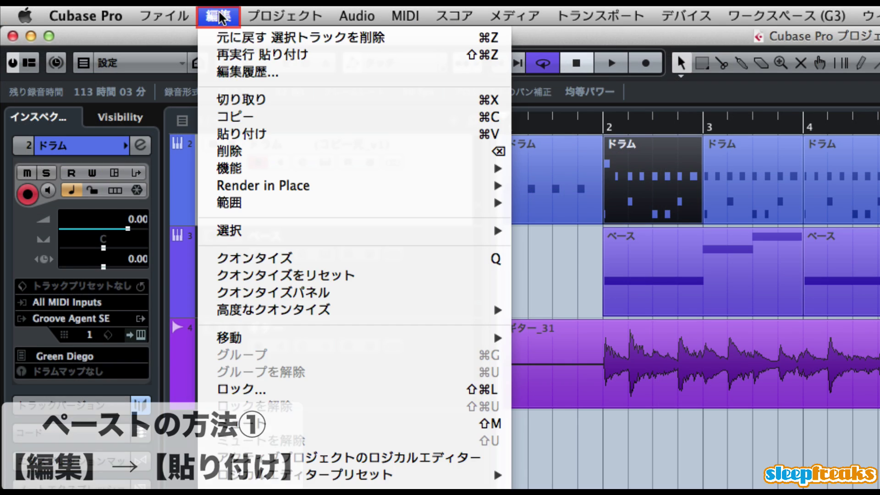
left_click(271, 134)
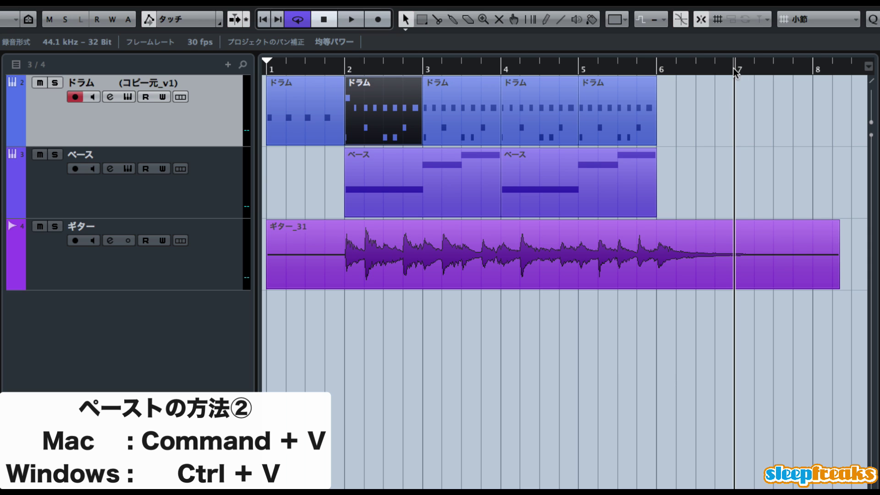
key("ctrl+v")
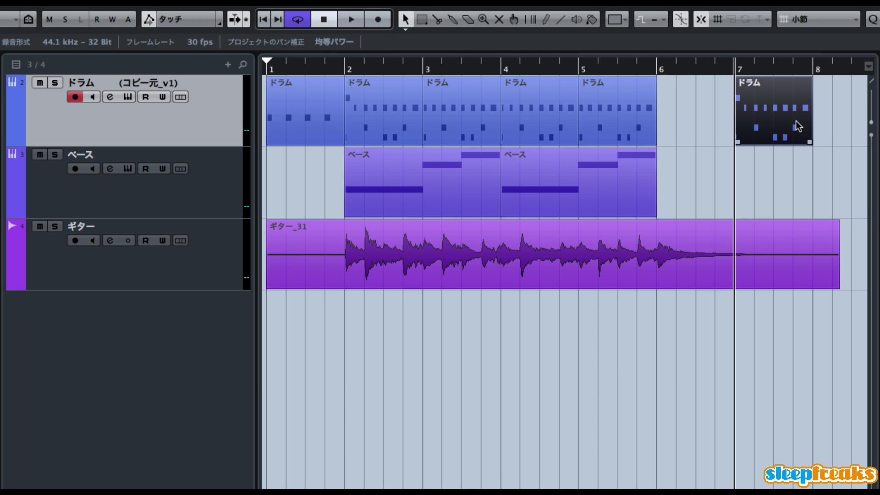
Move the pasted drum event to bar 6, copy it to bar 7 and duplicate that copy to bar 8
left_click_drag(778, 120, 704, 133)
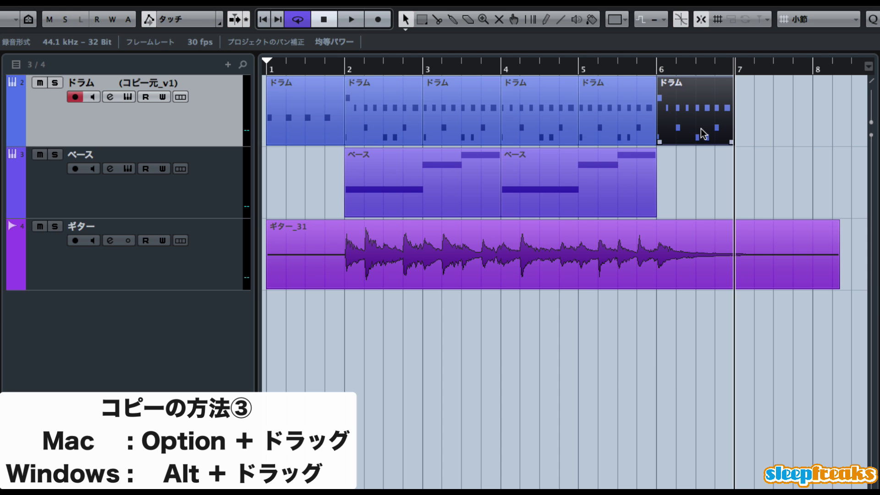
left_click_drag(697, 124, 777, 131)
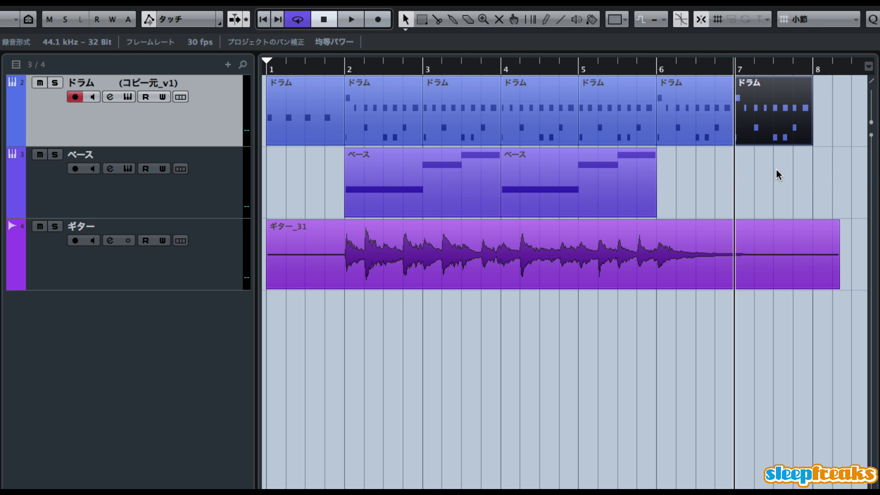
key(".")
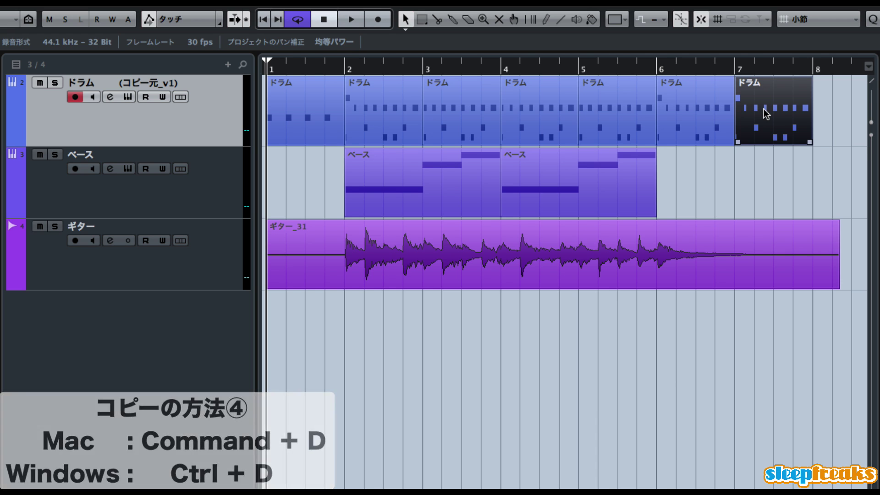
key("ctrl+d")
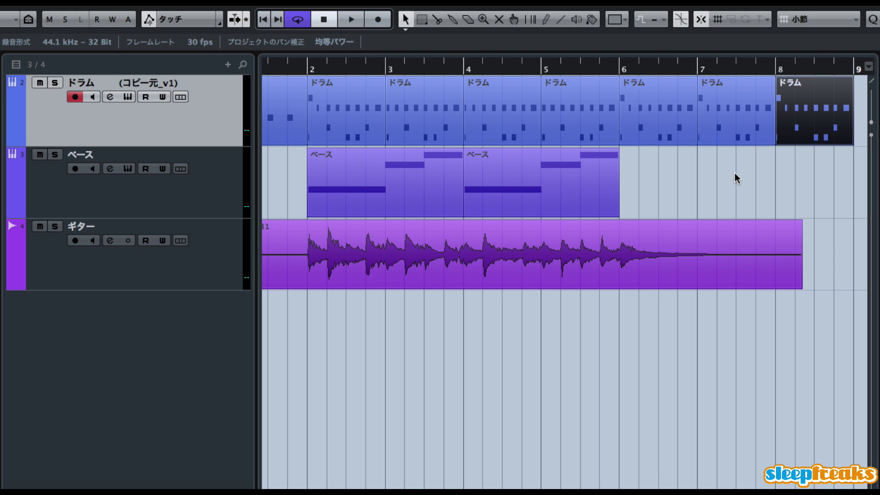
Delete the three drum event copies at bars 6, 7 and 8
left_click_drag(797, 172, 343, 79)
key("Delete")
Duplicate the four drum events of bars 2 to 5 so the copies fill bars 6 to 9
left_click_drag(363, 115, 333, 82)
key("ctrl+z")
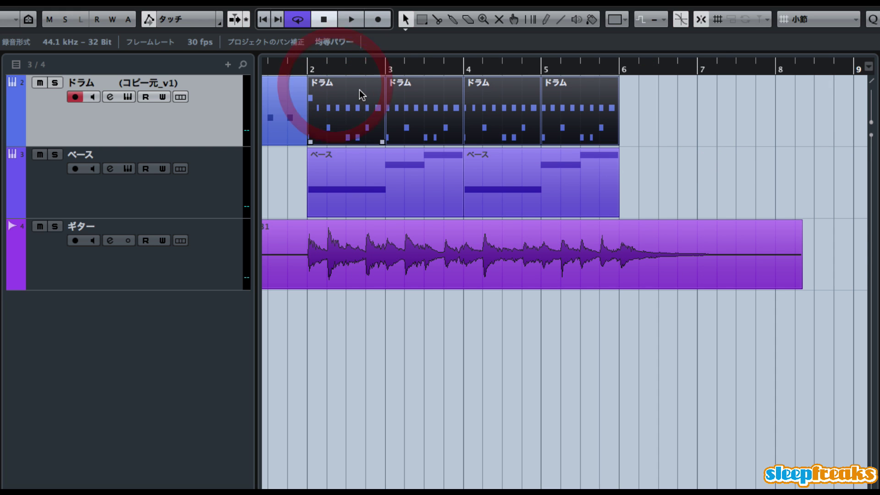
key("ctrl+d")
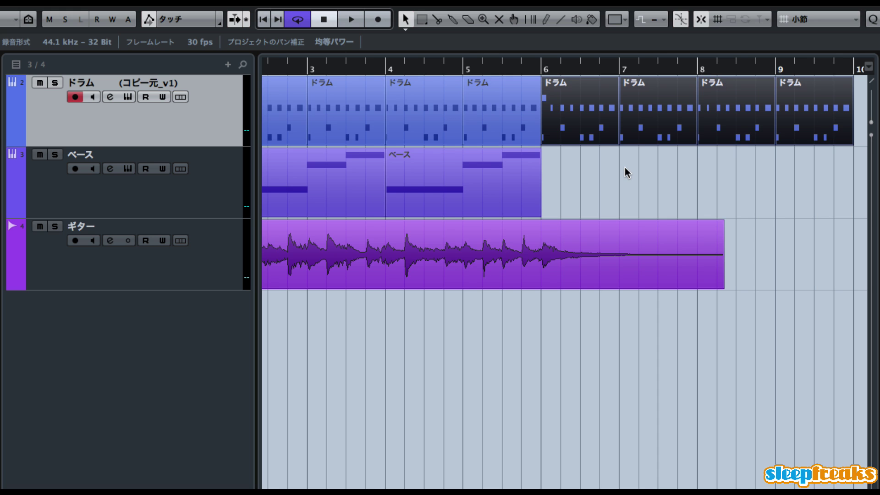
Duplicate both bass (ベース) events so the copies start at bars 6 and 8
key("shift+f")
left_click_drag(637, 183, 360, 181)
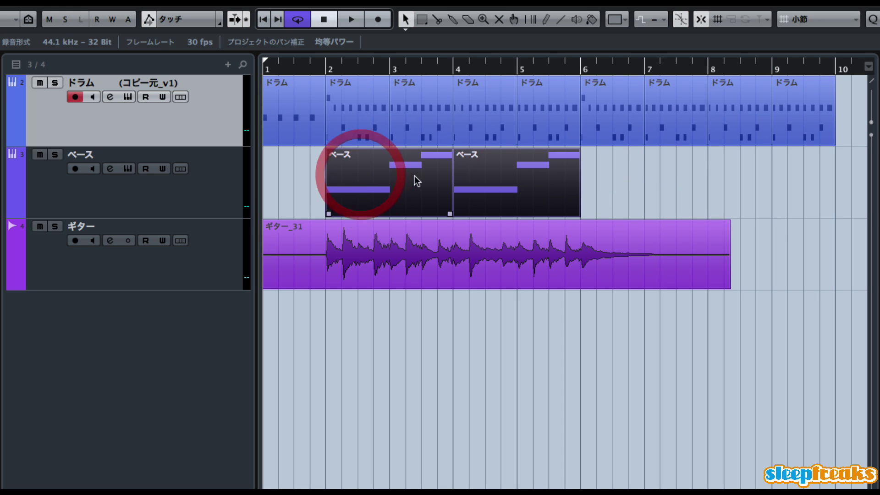
key("ctrl+d")
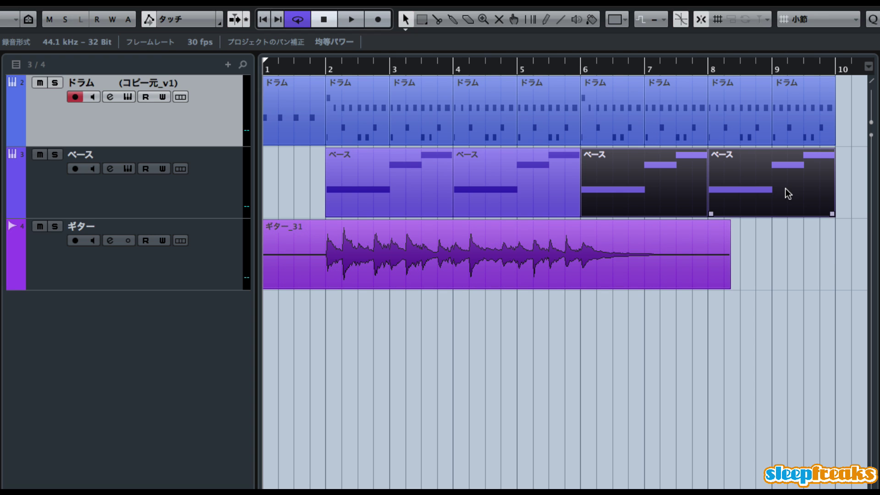
View the last bass event, at bar 8, in the key editor and close the editor
left_click(843, 188)
double_click(774, 194)
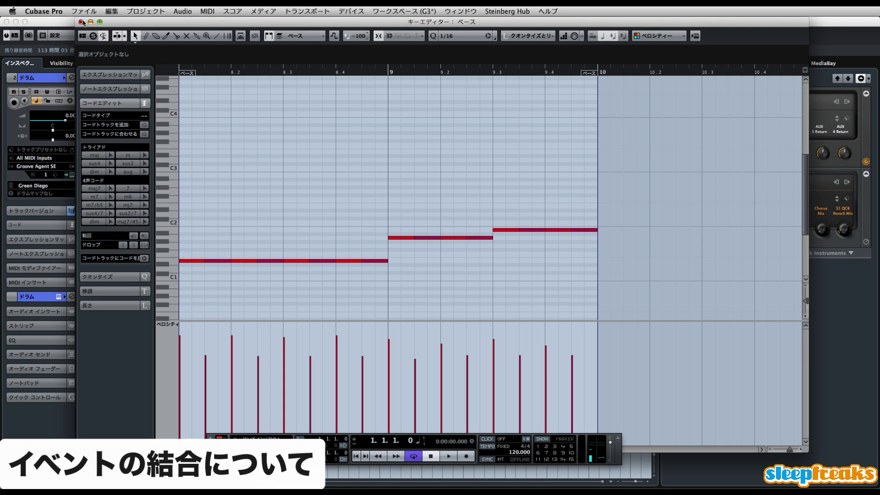
left_click(81, 22)
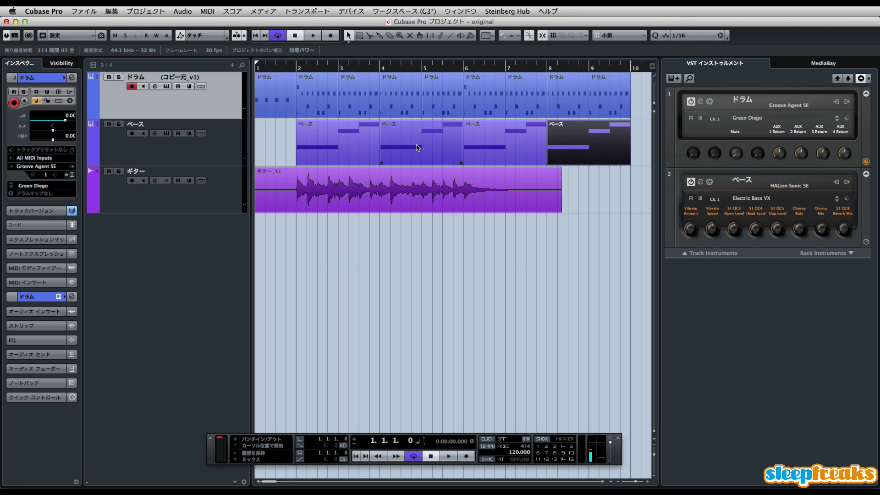
Join all four bass events into one event with the Glue tool (のり)
left_click_drag(278, 134, 486, 153)
left_click_drag(604, 153, 604, 152)
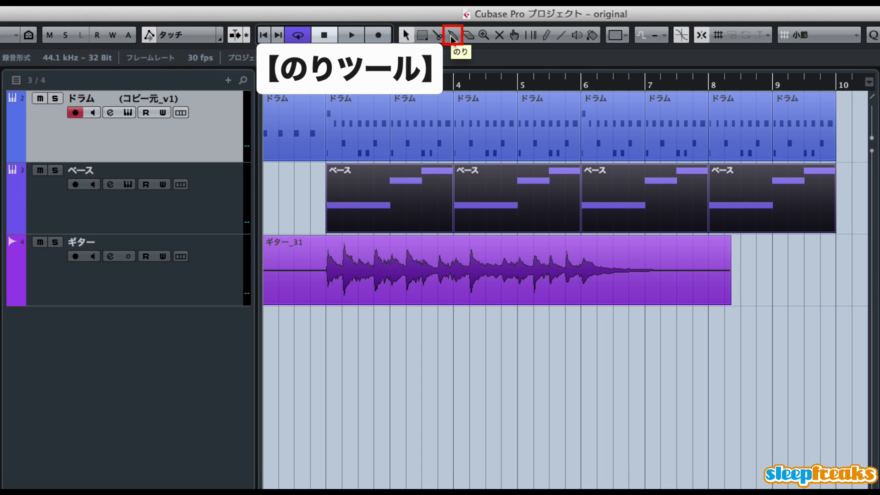
left_click(452, 37)
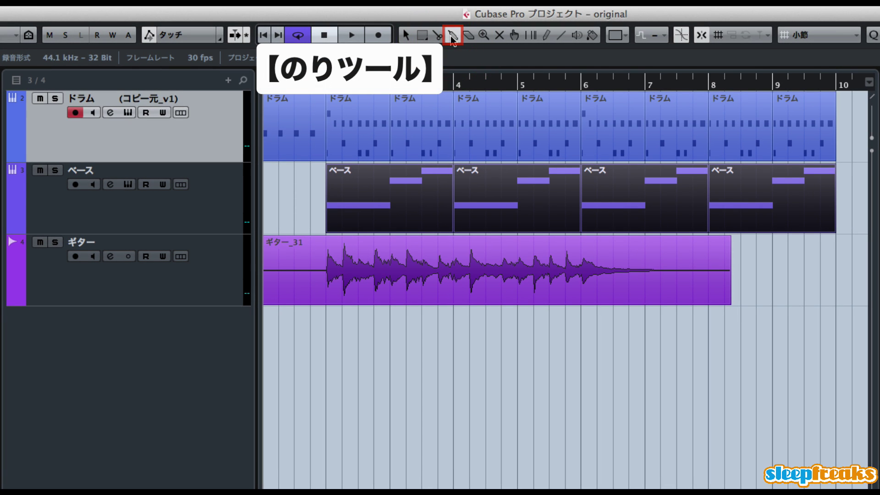
left_click(543, 201)
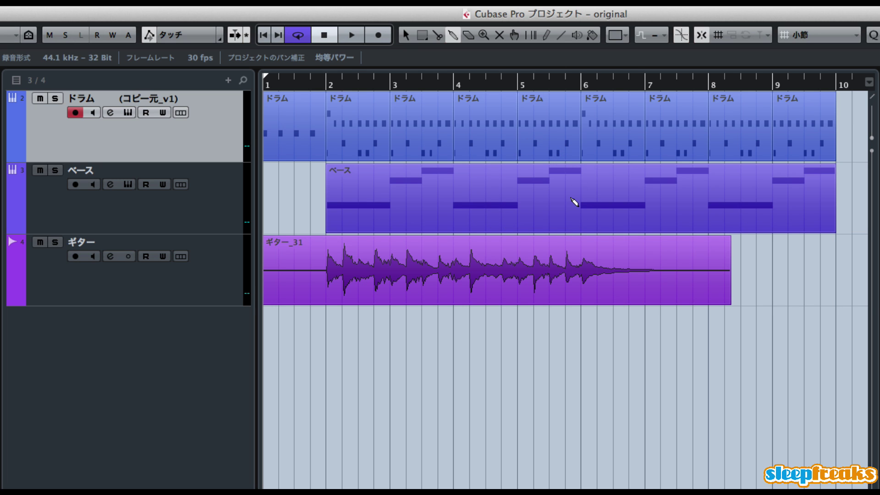
Split the joined bass event with the Split tool into equal two-bar events starting at bars 2, 4, 6 and 8
left_click(437, 35)
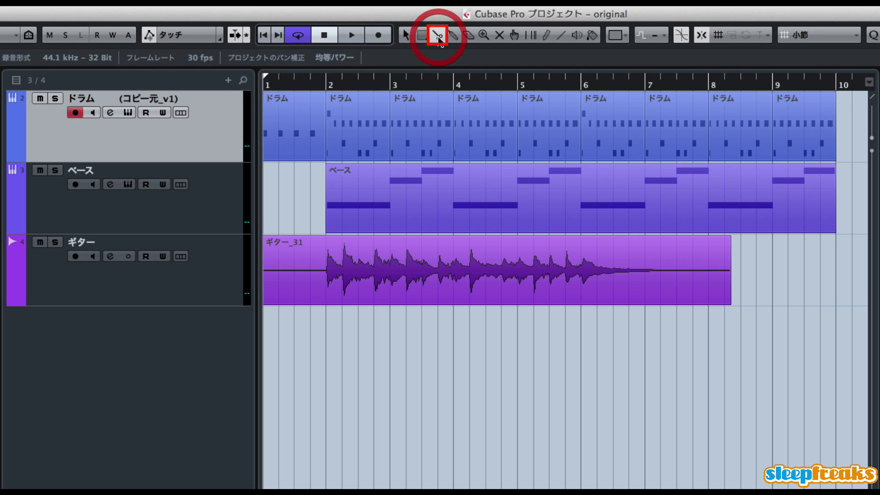
left_click(421, 189)
left_click_drag(422, 189, 713, 197)
left_click(577, 189)
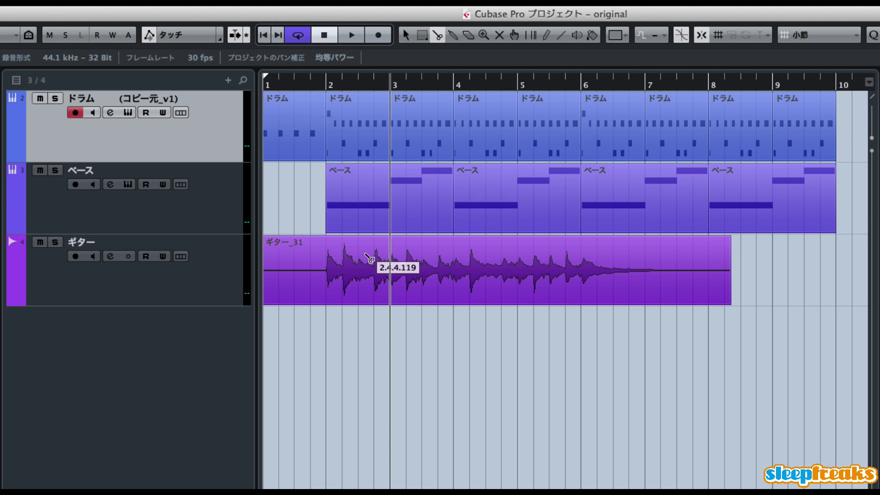
Split the guitar (ギター) audio event at bar 2 and copy its second part to bar 6
left_click_drag(324, 262, 326, 264)
left_click(406, 35)
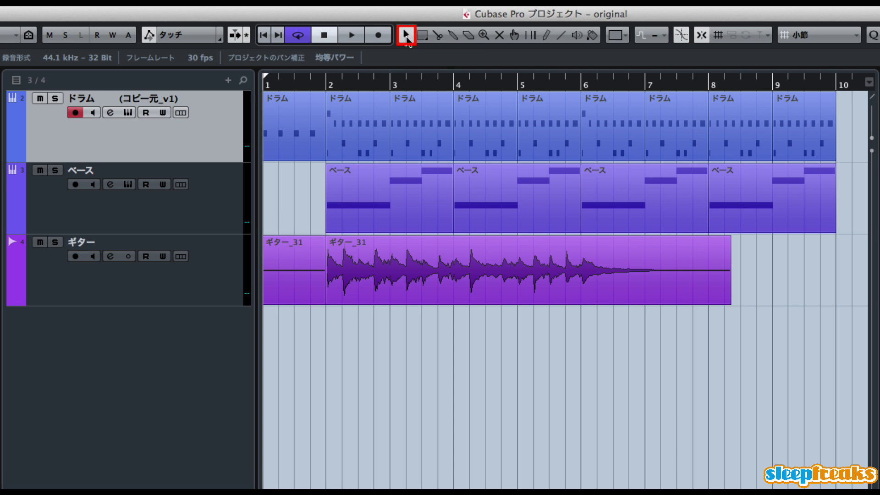
left_click(452, 292)
left_click_drag(453, 292, 698, 288)
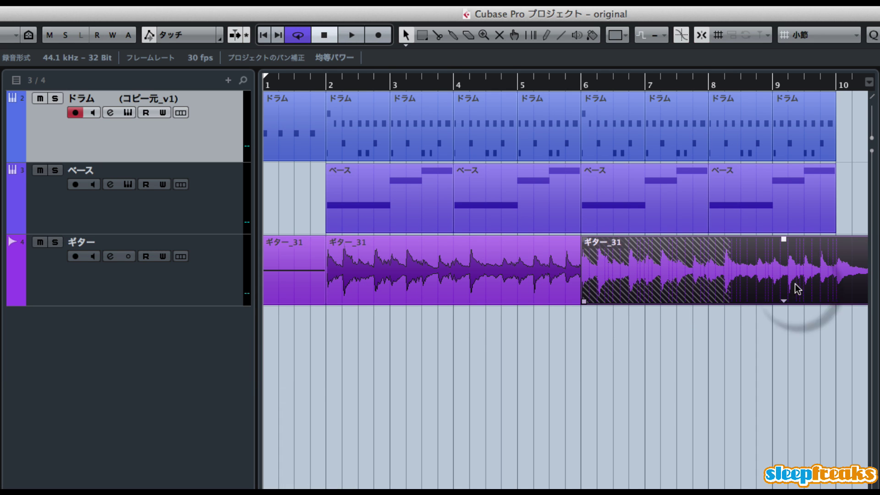
left_click(613, 202)
left_click(829, 261)
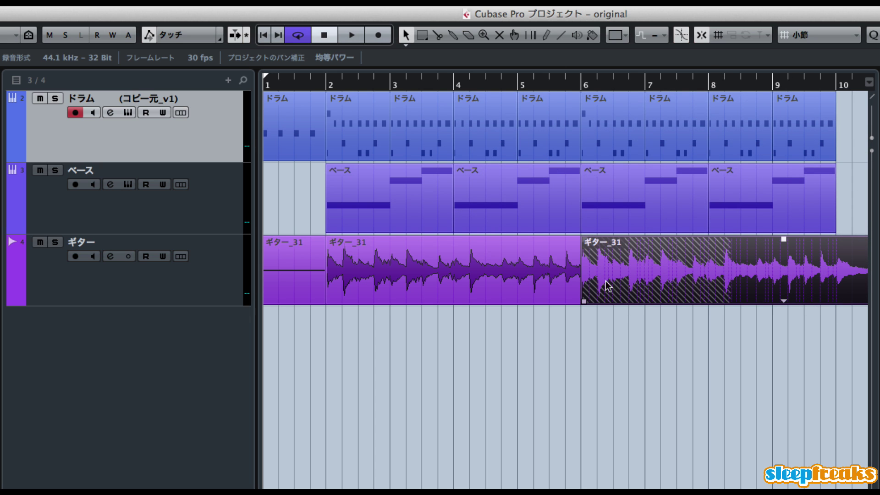
left_click(540, 286)
left_click(588, 286)
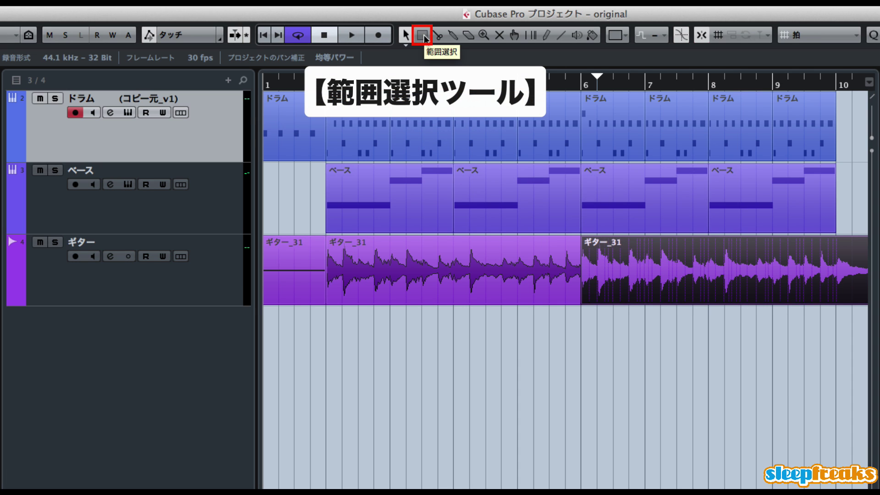
Crossfade the two guitar events over a range from one beat before to one beat after bar 6, using the Range Selection tool (範囲選択)
left_click(422, 35)
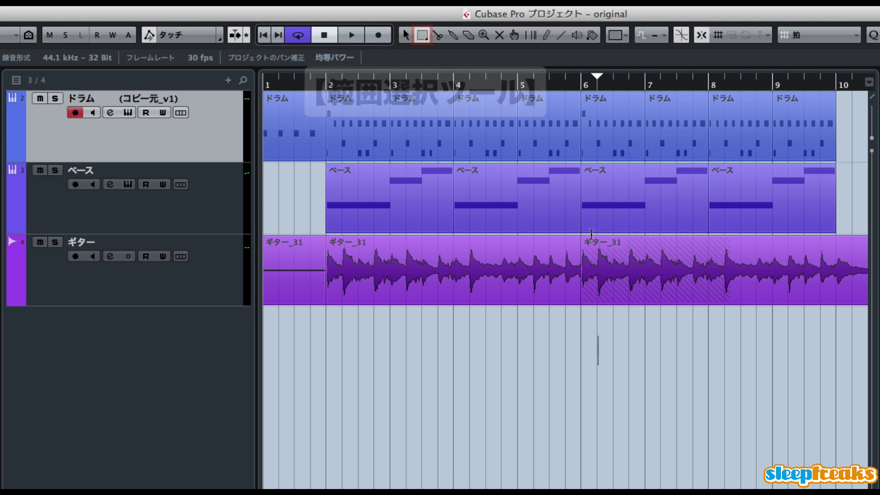
left_click(566, 250)
left_click_drag(566, 249, 593, 252)
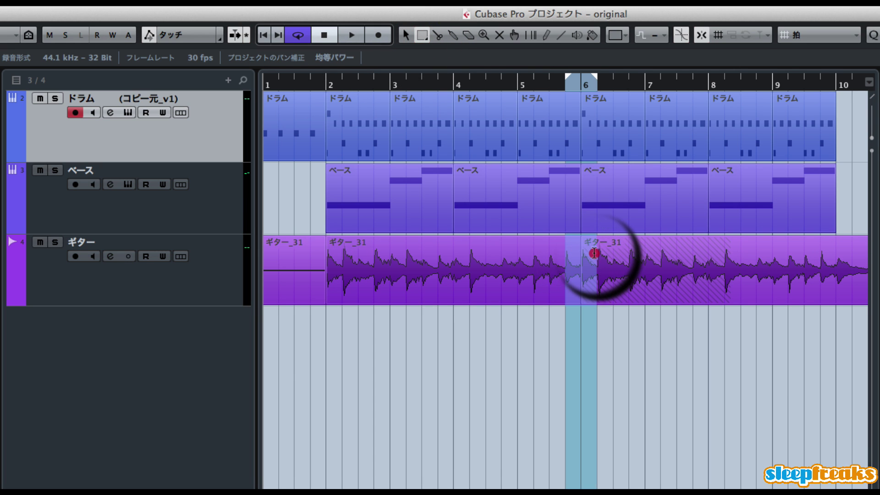
key("x")
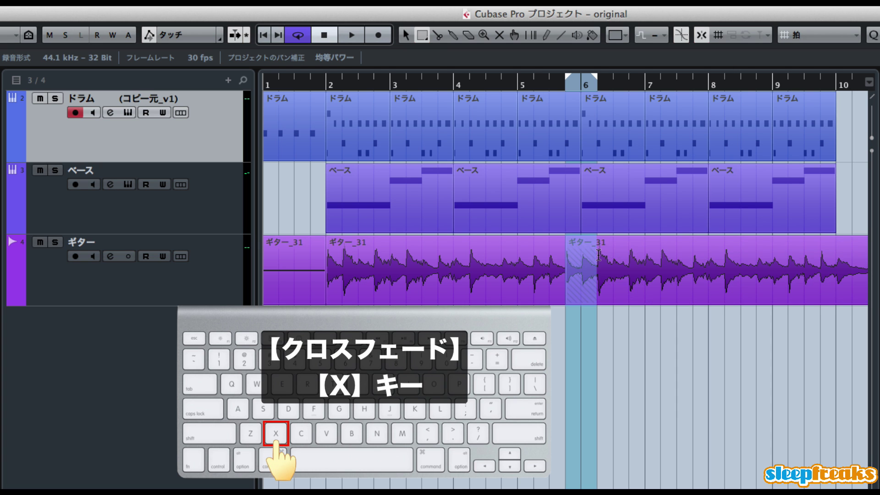
key("x")
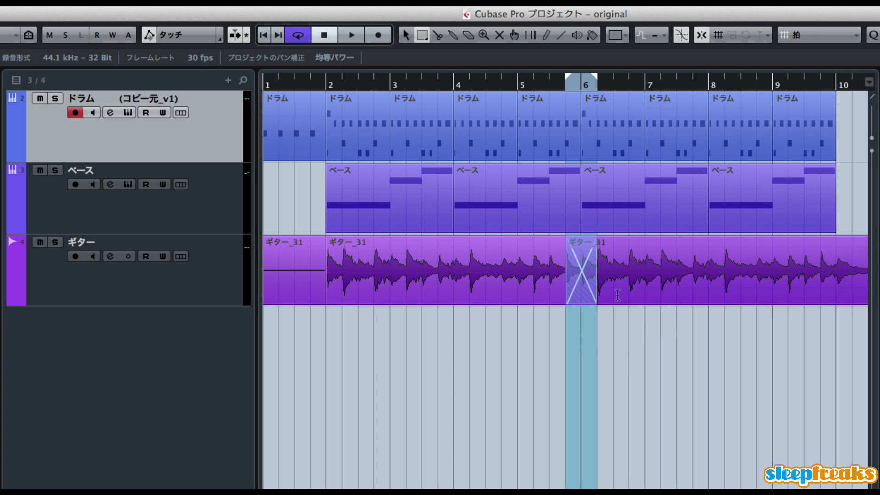
Turn off cycle playback and narrow the guitar crossfade to a short span around bar 6
key("KP_Divide")
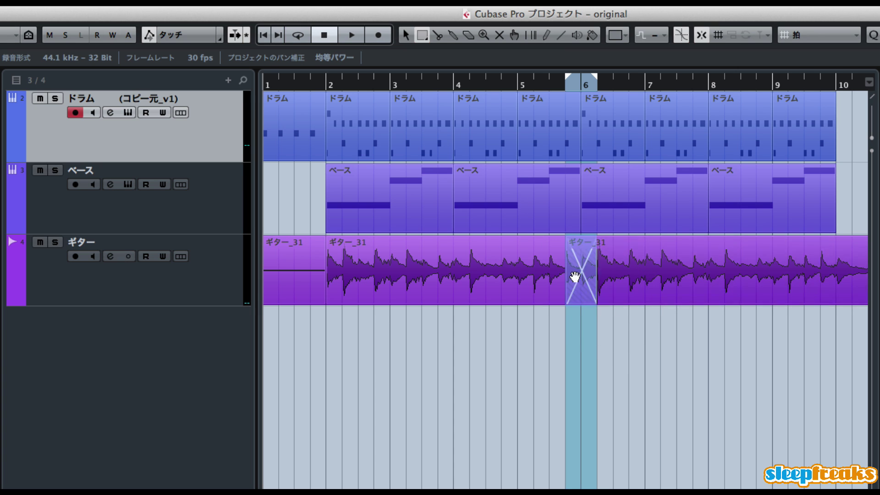
left_click(406, 35)
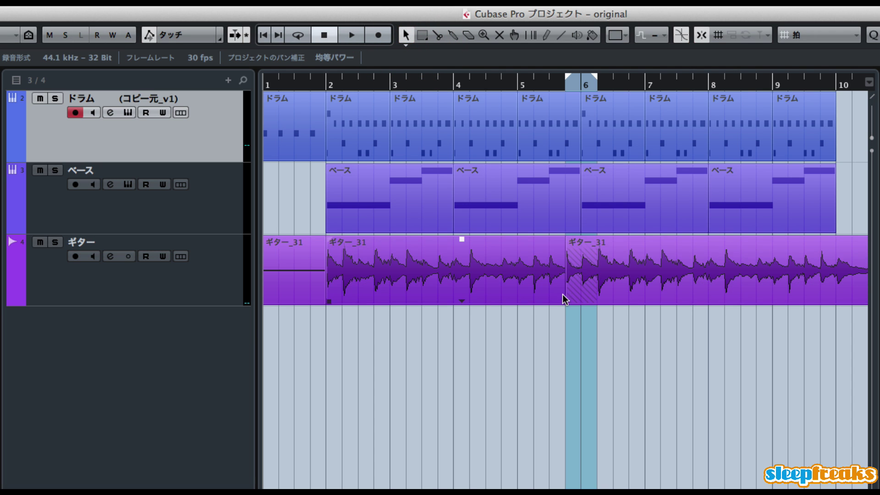
left_click_drag(566, 295, 587, 298)
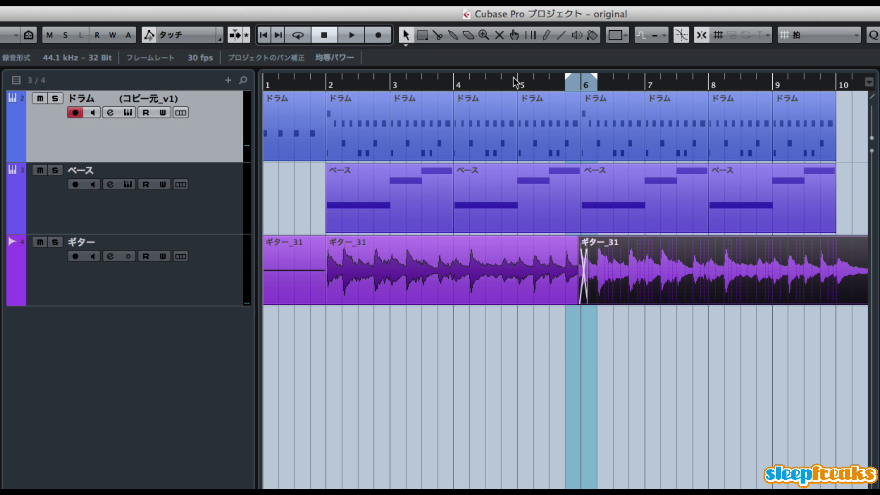
Play the arrangement from bar 5 to check the guitar crossfade around bar 6
left_click(521, 85)
key("space")
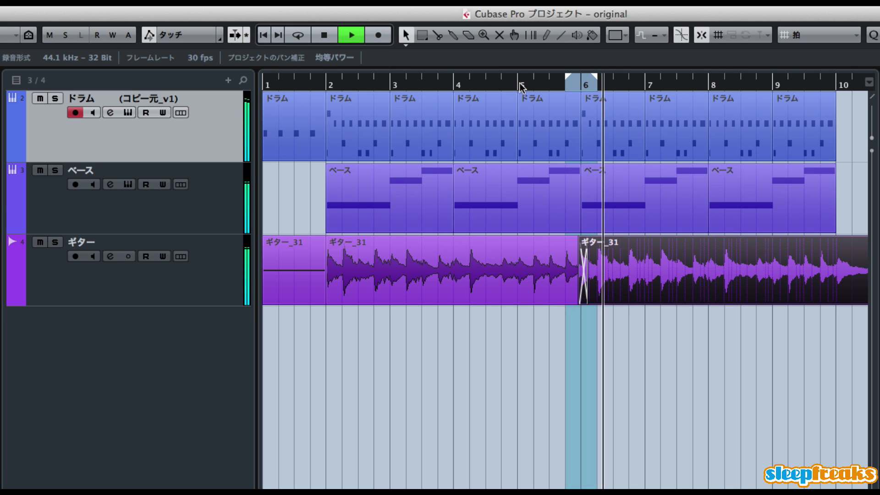
key("space")
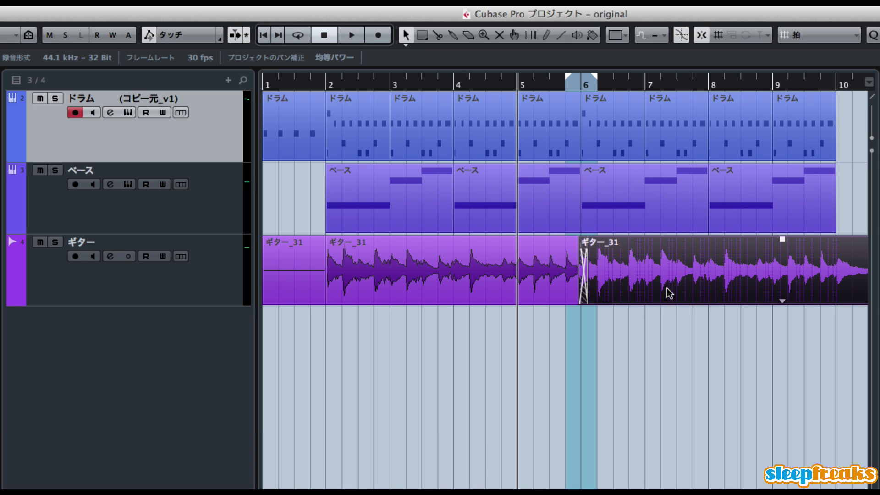
Add a fade-out to the second guitar event (ギター_31), trimming the event's end to bar 12 and starting the fade at bar 11
key("g")
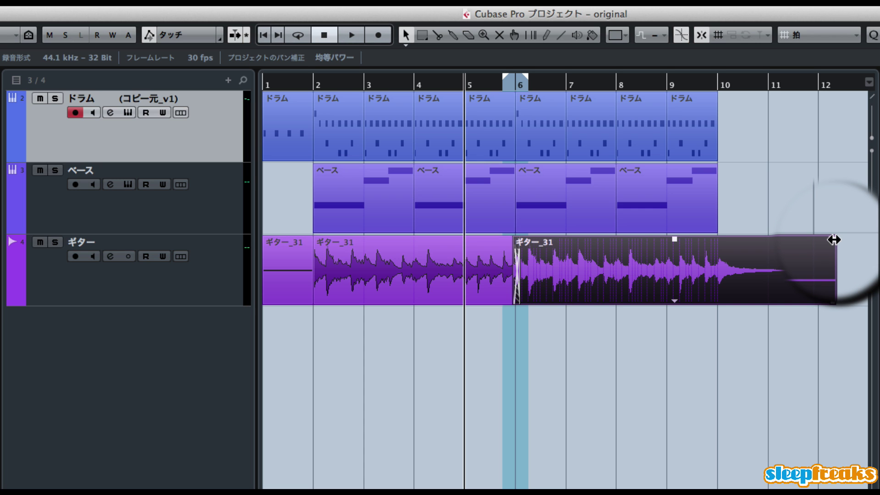
left_click_drag(833, 239, 778, 253)
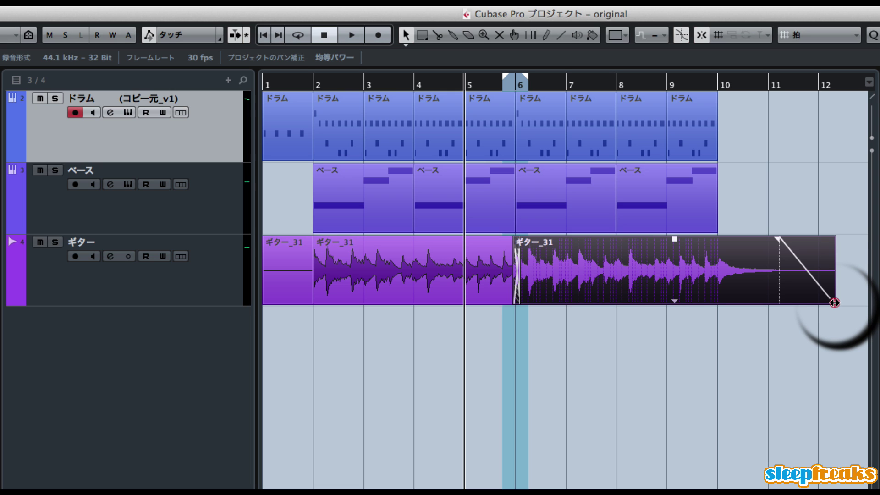
mouse_move(834, 303)
left_mouse_down()
mouse_move(804, 301)
mouse_move(834, 303)
mouse_move(809, 302)
mouse_move(818, 302)
left_mouse_up()
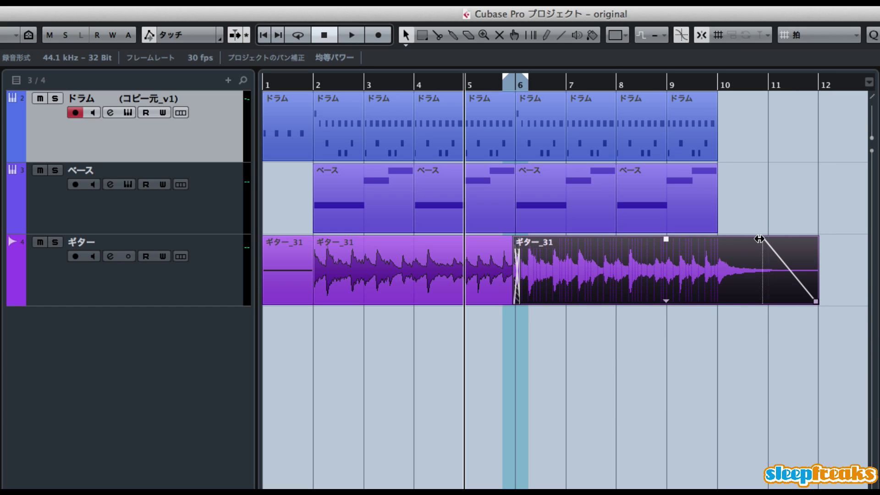
mouse_move(759, 239)
left_mouse_down()
mouse_move(777, 240)
mouse_move(756, 246)
mouse_move(767, 242)
left_mouse_up()
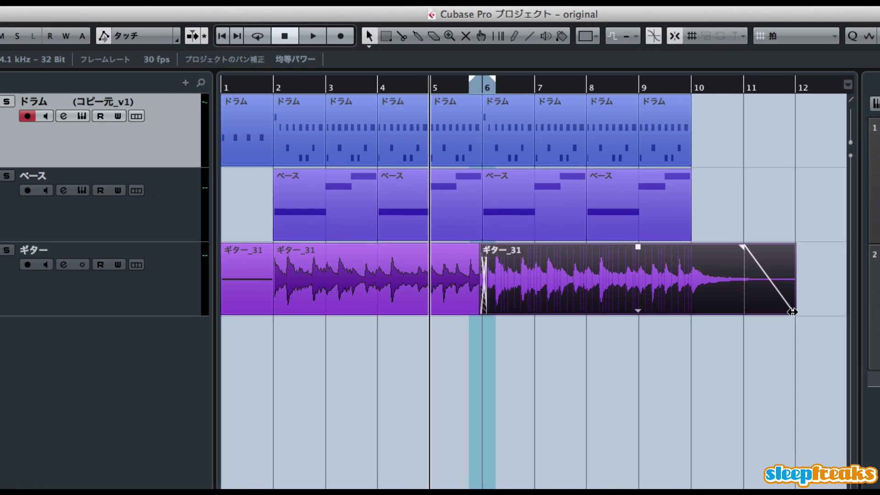
left_click_drag(501, 439, 463, 438)
left_click_drag(791, 302, 811, 303)
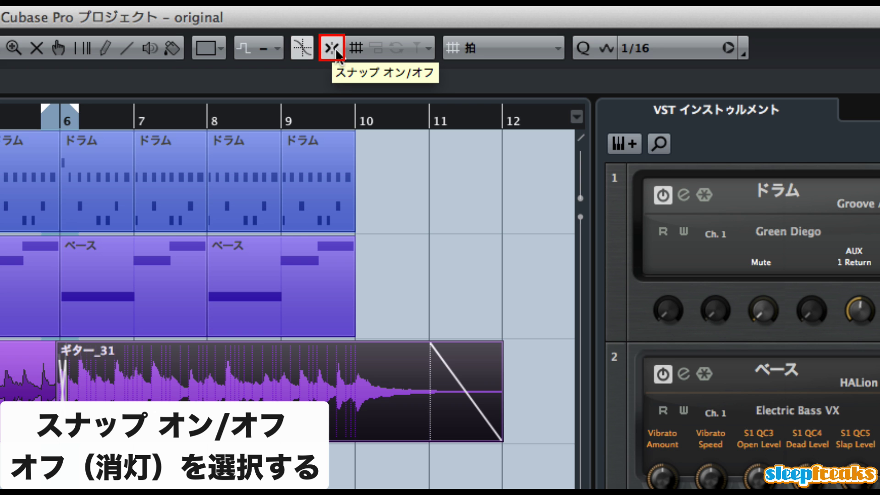
Trim the second guitar event's end freely to just before bar 12 with snap (スナップ) off, and turn snap back on
left_click(334, 50)
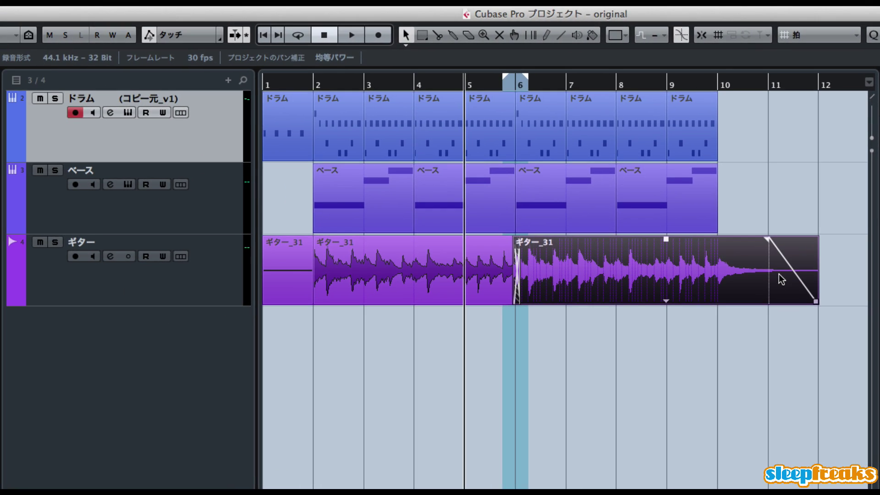
mouse_move(816, 302)
left_mouse_down()
mouse_move(789, 303)
mouse_move(840, 302)
mouse_move(793, 302)
mouse_move(809, 303)
left_mouse_up()
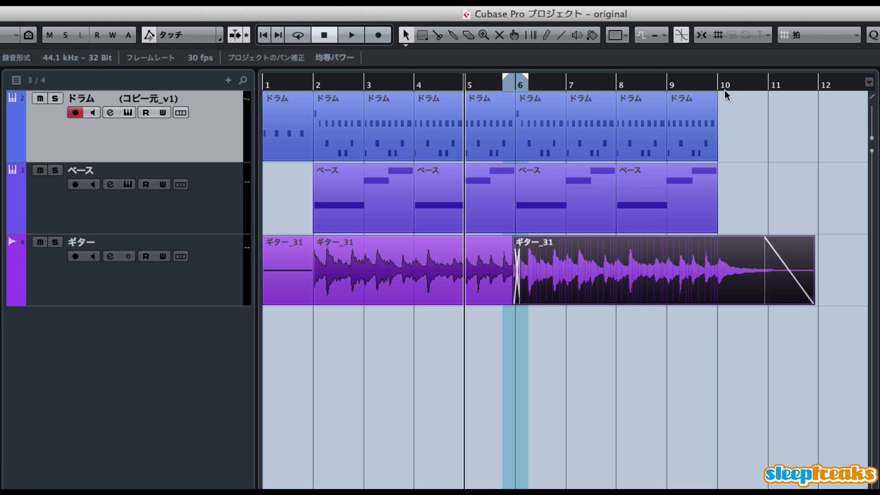
left_click(701, 38)
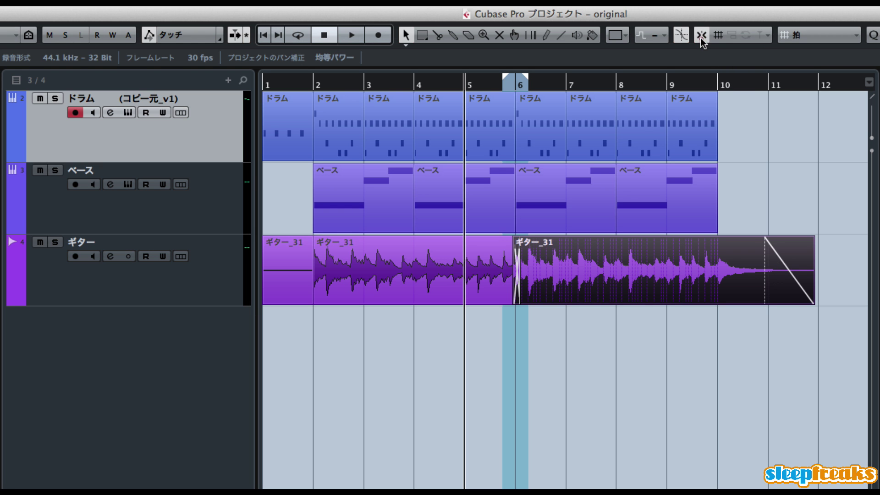